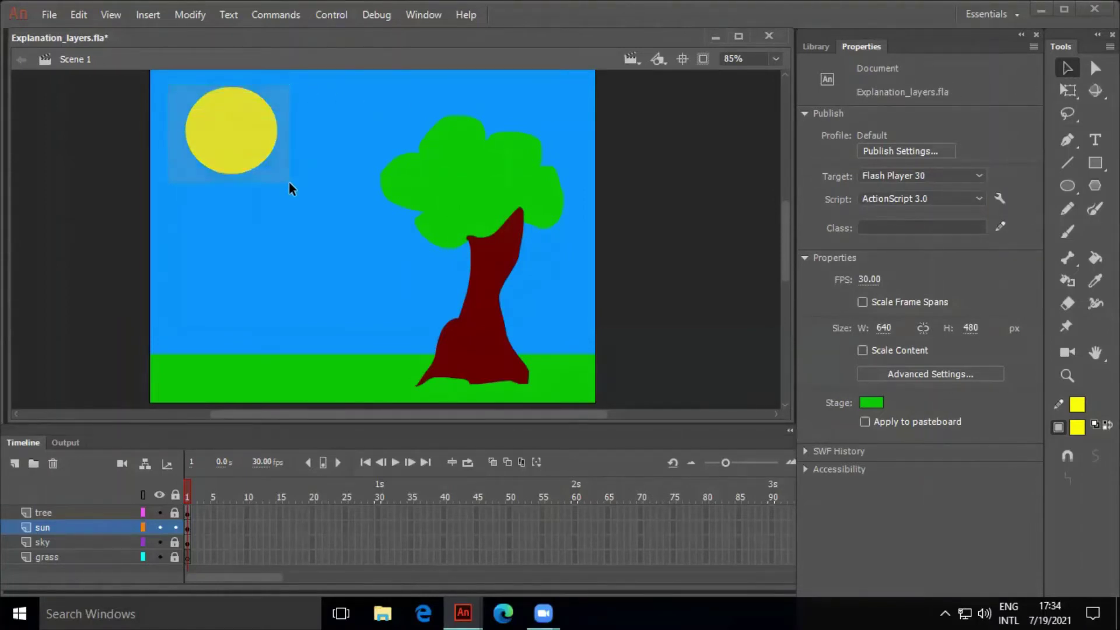
Convert the selected yellow sun shape into a Graphic symbol named Sun via Convert to Symbol.
left_click_drag(167, 84, 290, 189)
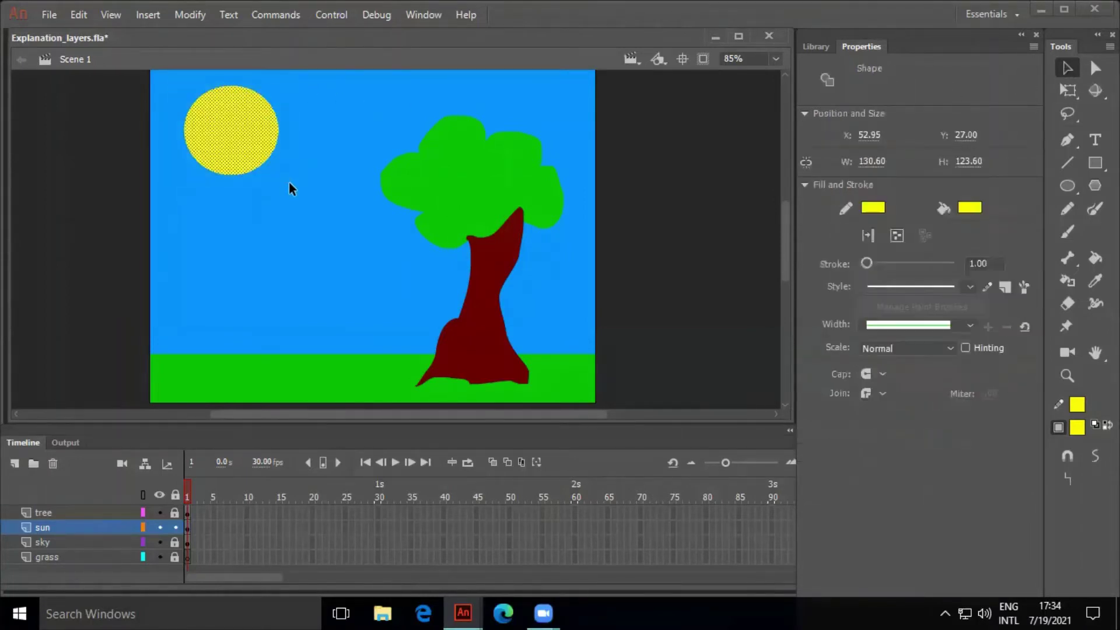
right_click(242, 127)
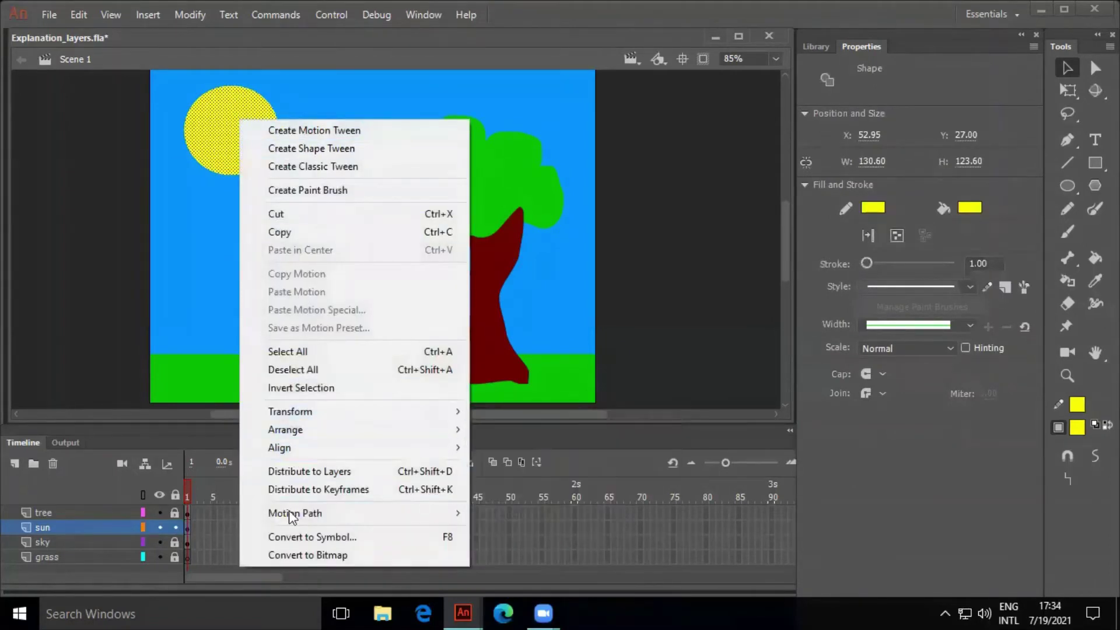
left_click(287, 542)
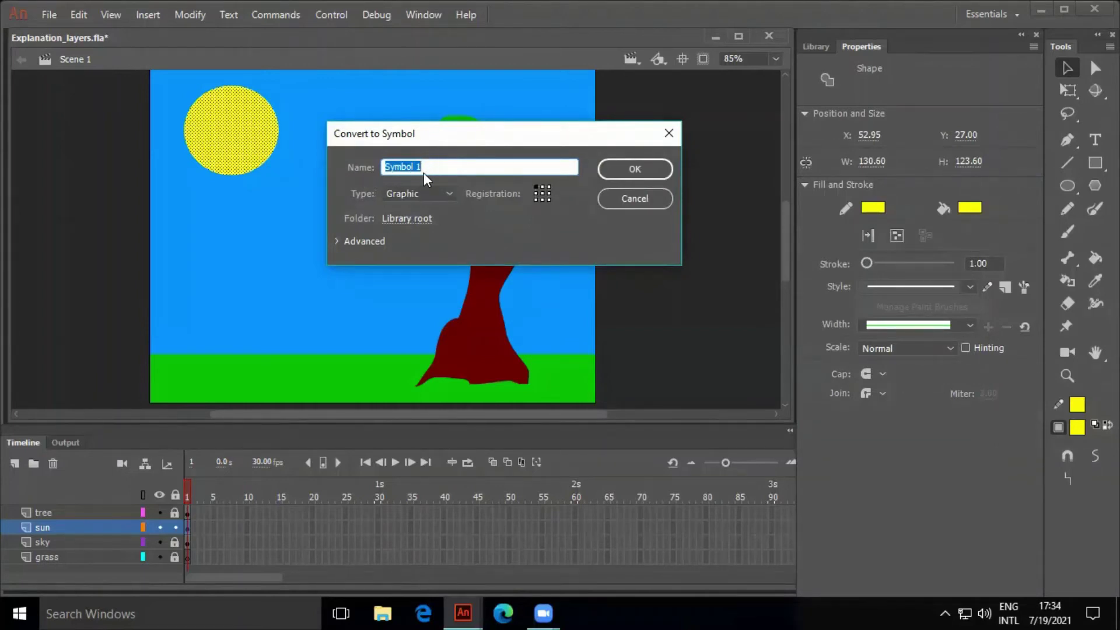
type("Sun")
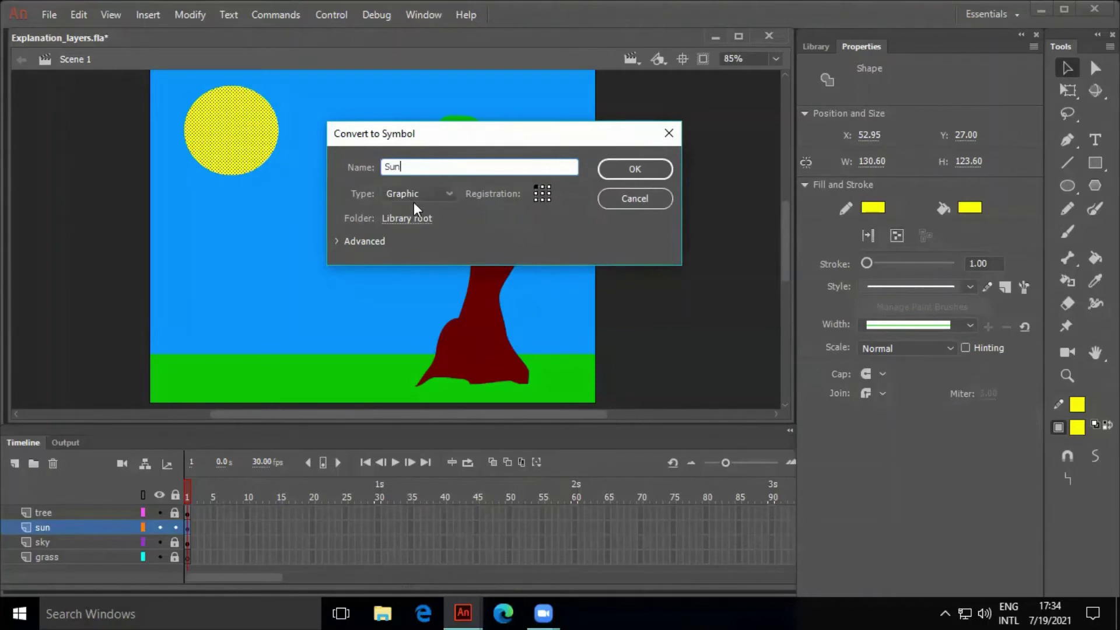
left_click(449, 193)
left_click(450, 194)
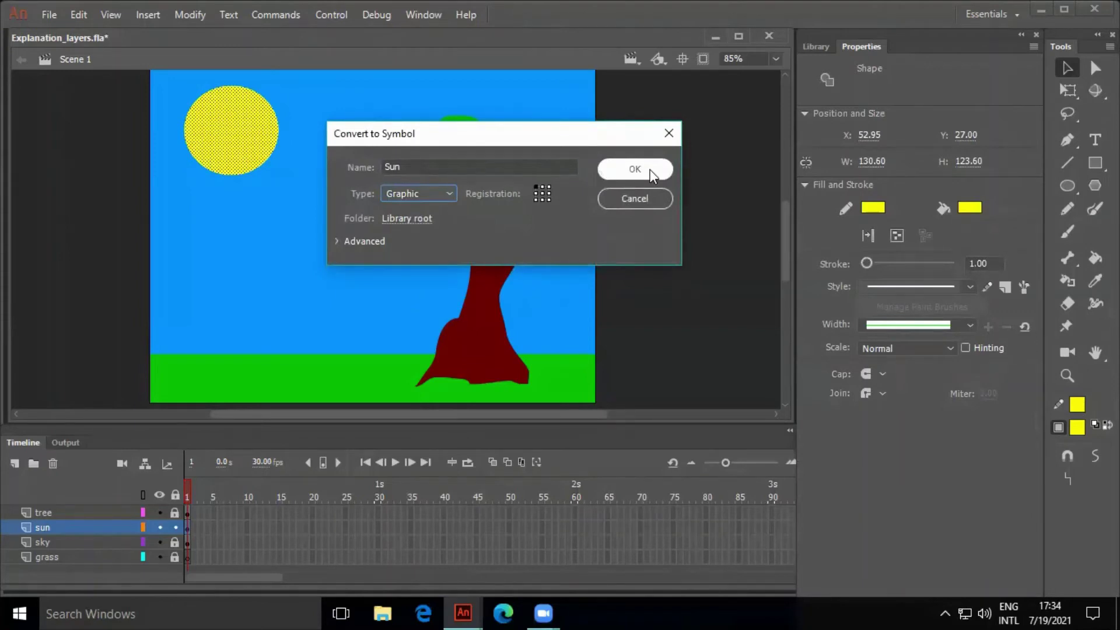
left_click(635, 168)
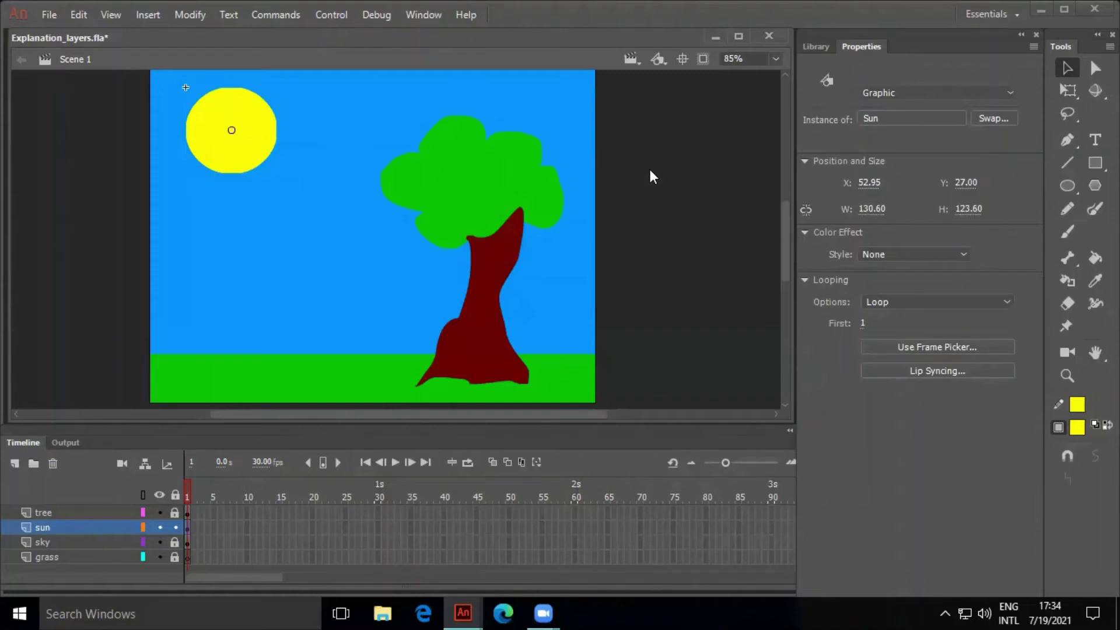
Show the Library panel listing the Sun graphic symbol with its preview.
left_click(814, 47)
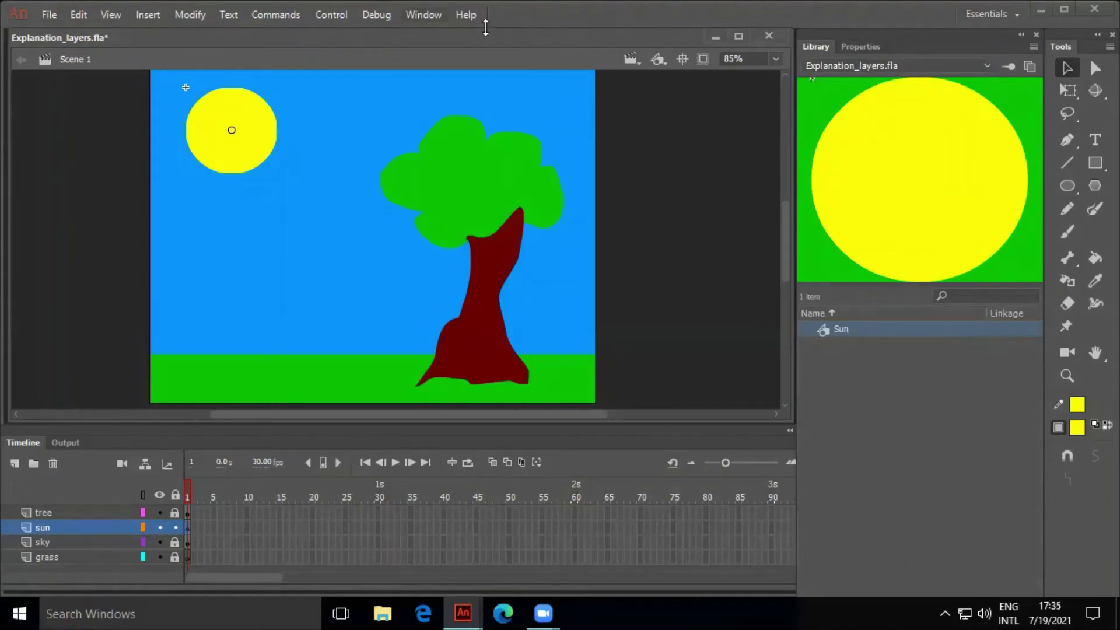
left_click(424, 16)
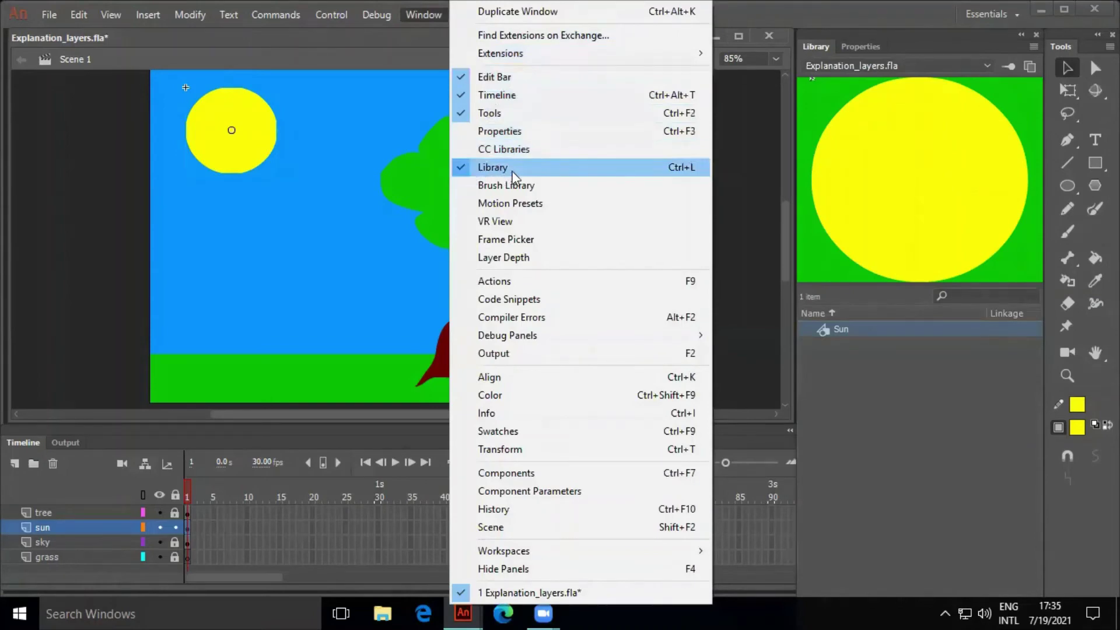
left_click(398, 92)
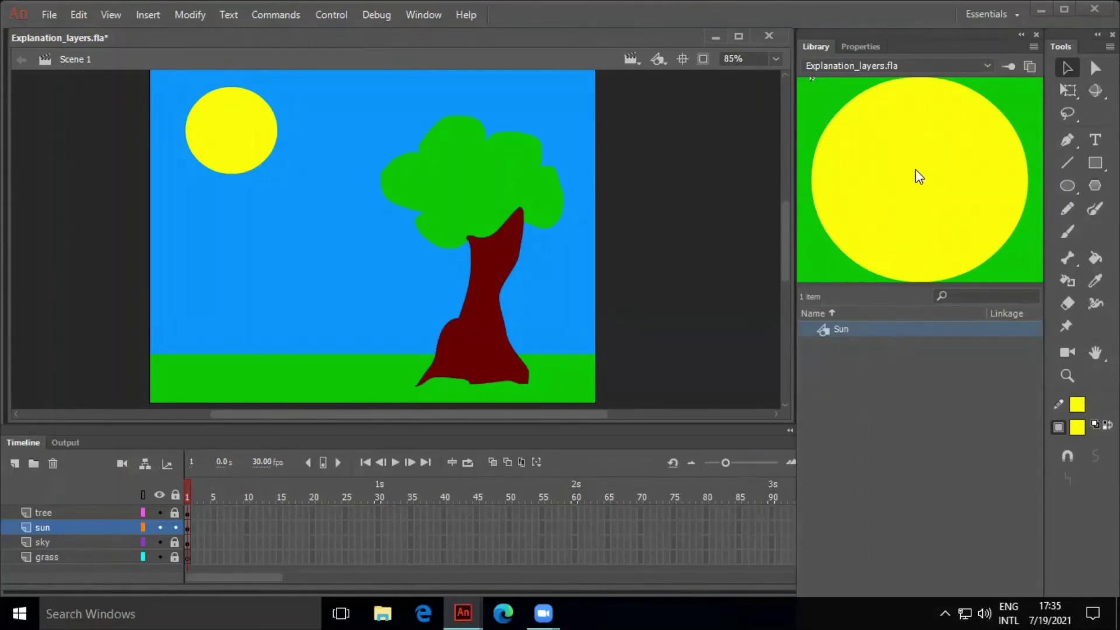
Drag a second Sun instance from the Library onto the sky, slightly lower than the first.
left_click_drag(916, 169, 406, 204)
left_click_drag(299, 226, 299, 217)
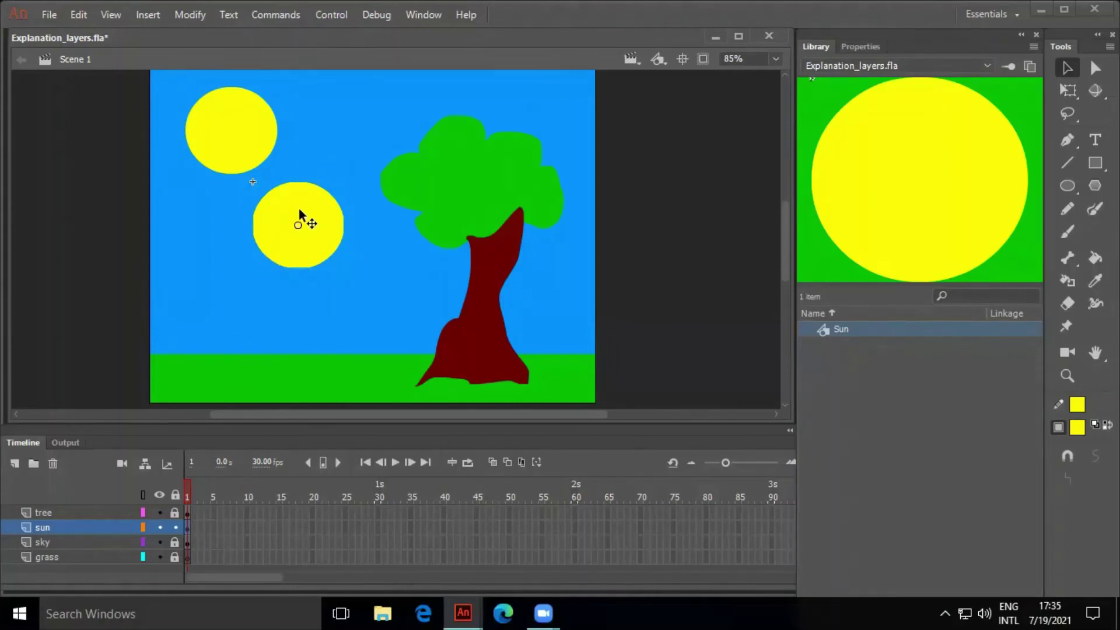
left_click_drag(300, 227, 301, 246)
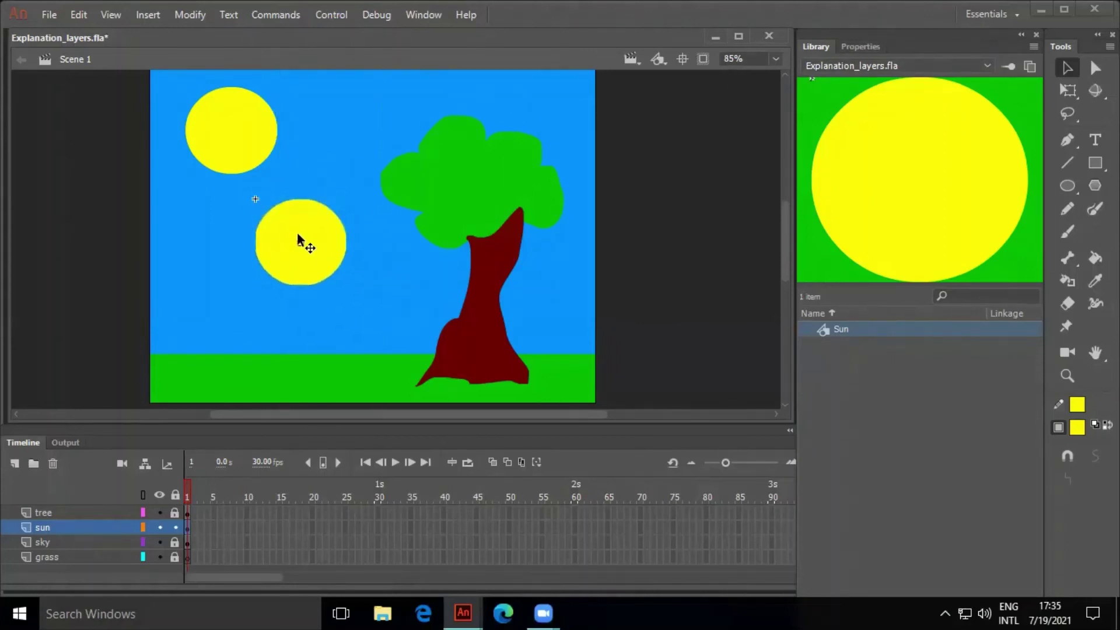
Give the second sun a Tint colour effect using bright green #00FF66 in Properties.
left_click(859, 46)
left_click(869, 211)
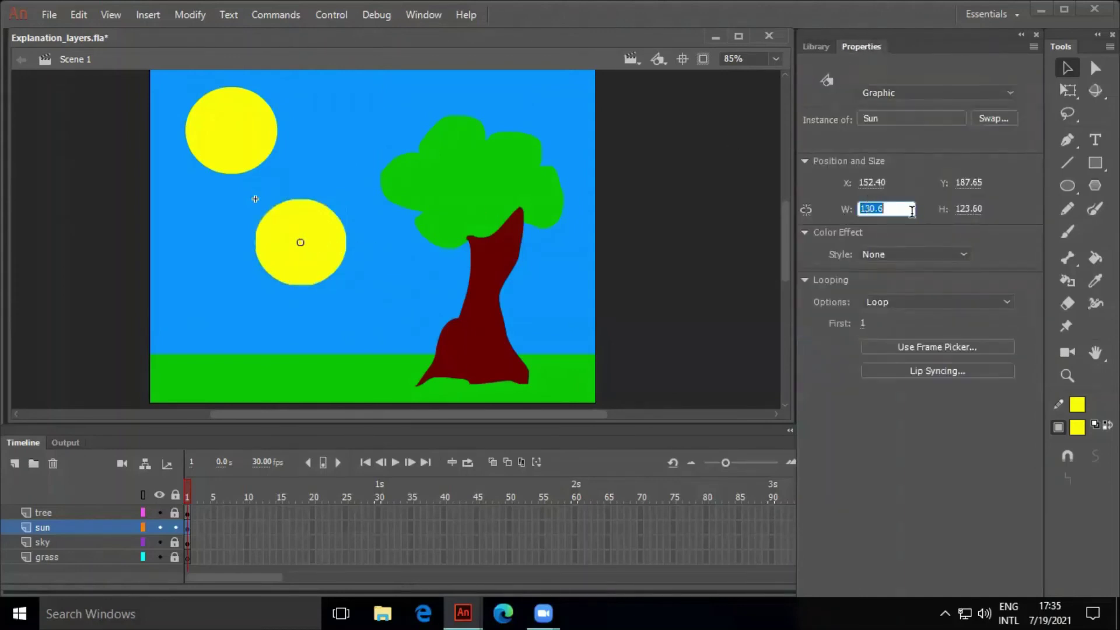
type("130")
key("Tab")
left_click(898, 254)
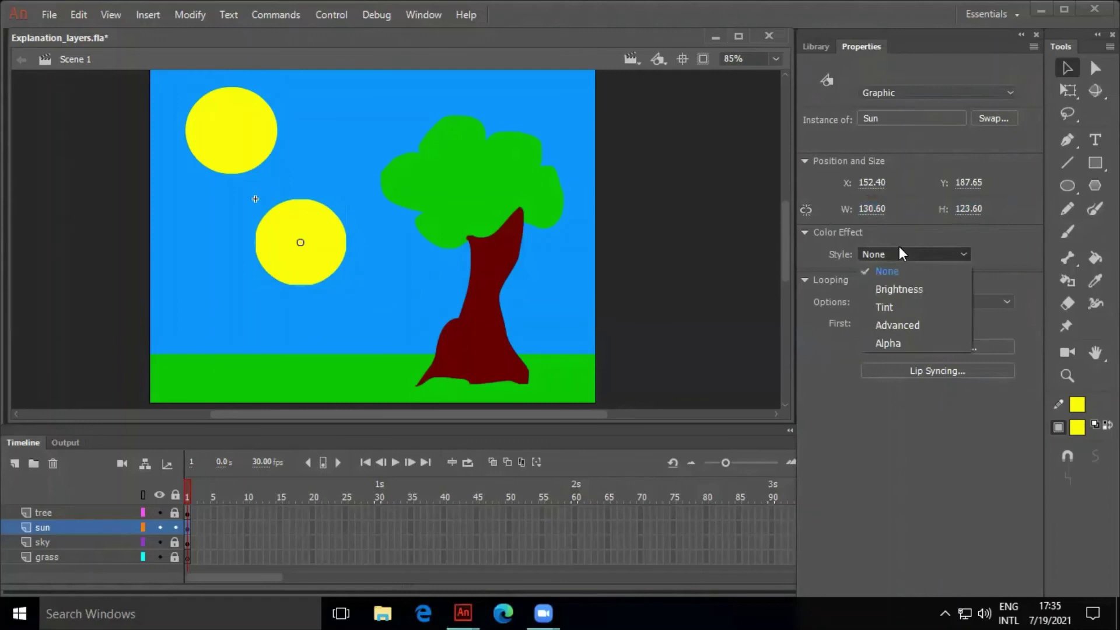
left_click(894, 303)
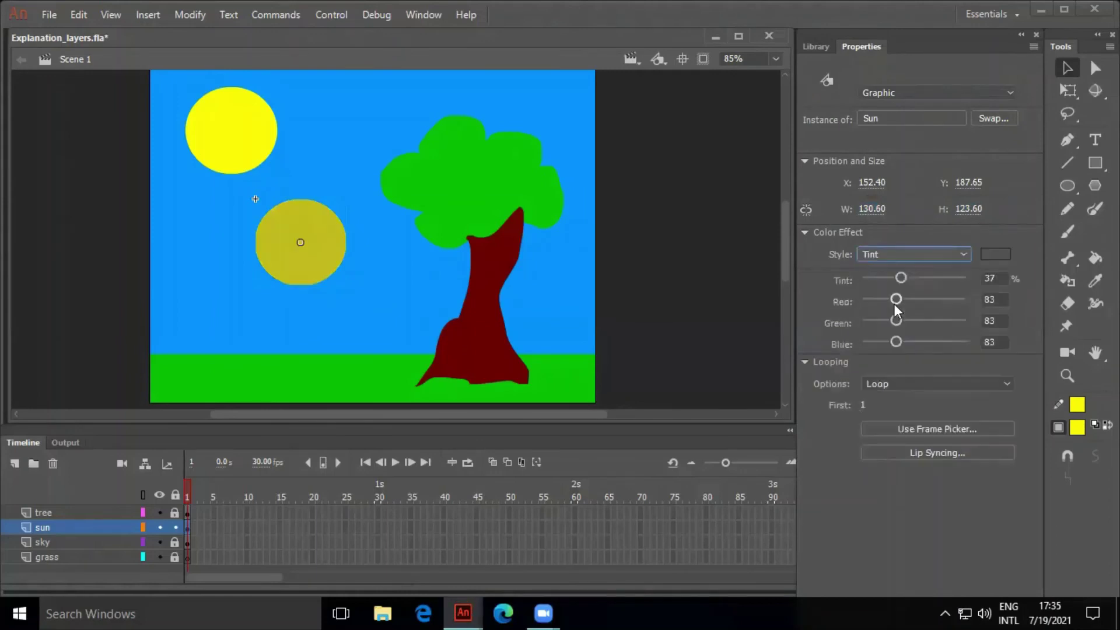
left_click(997, 254)
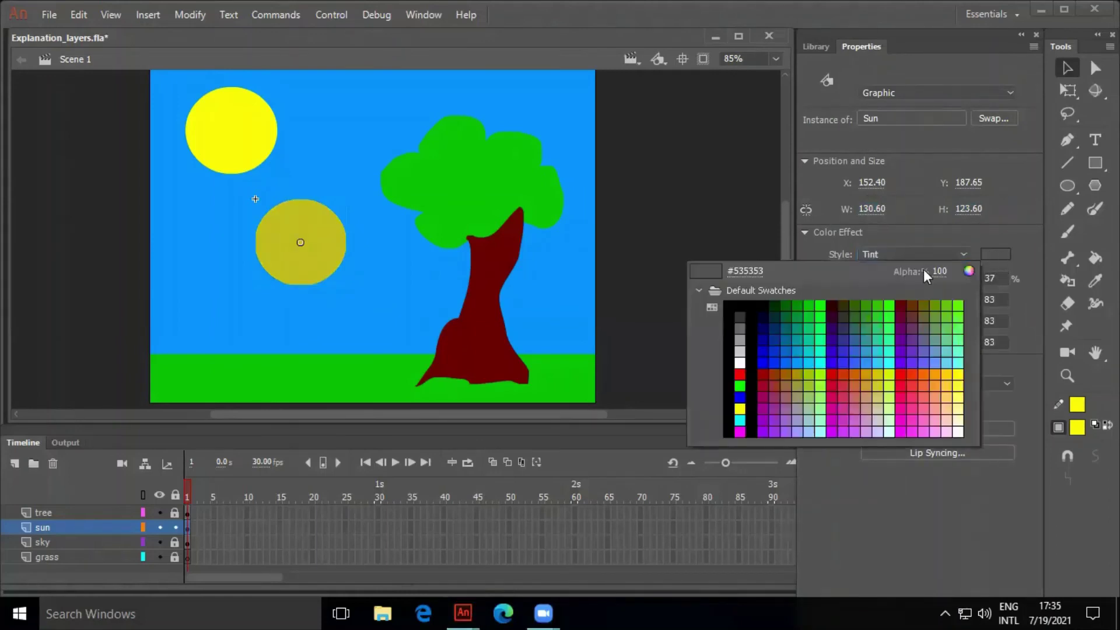
left_click(820, 329)
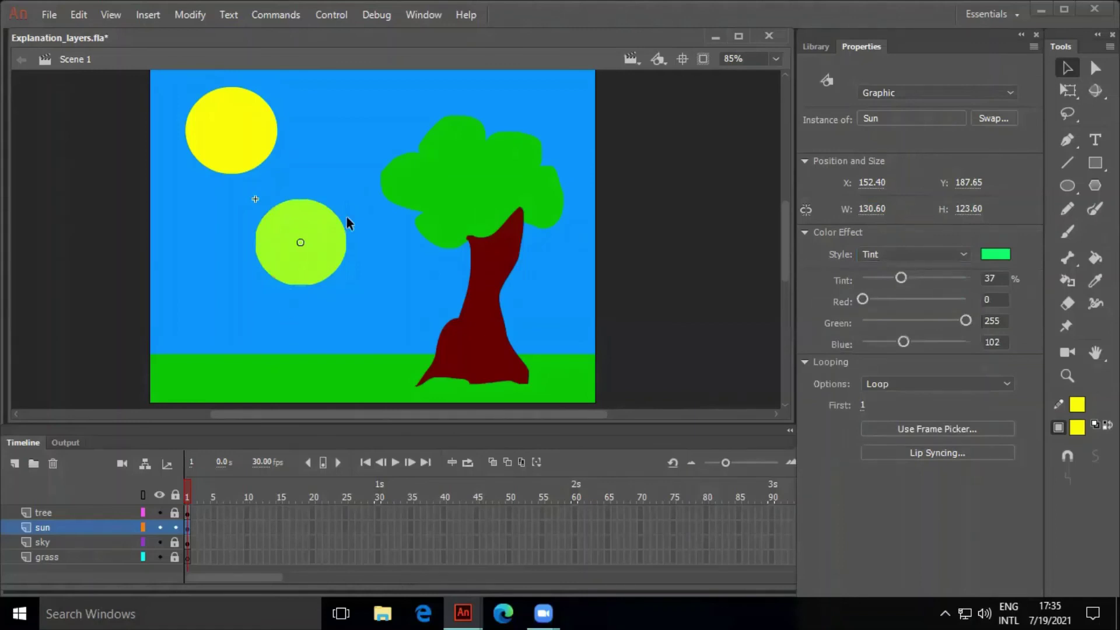
Place a third Sun instance behind the tree at upper right and nudge the green sun upward.
left_click(820, 46)
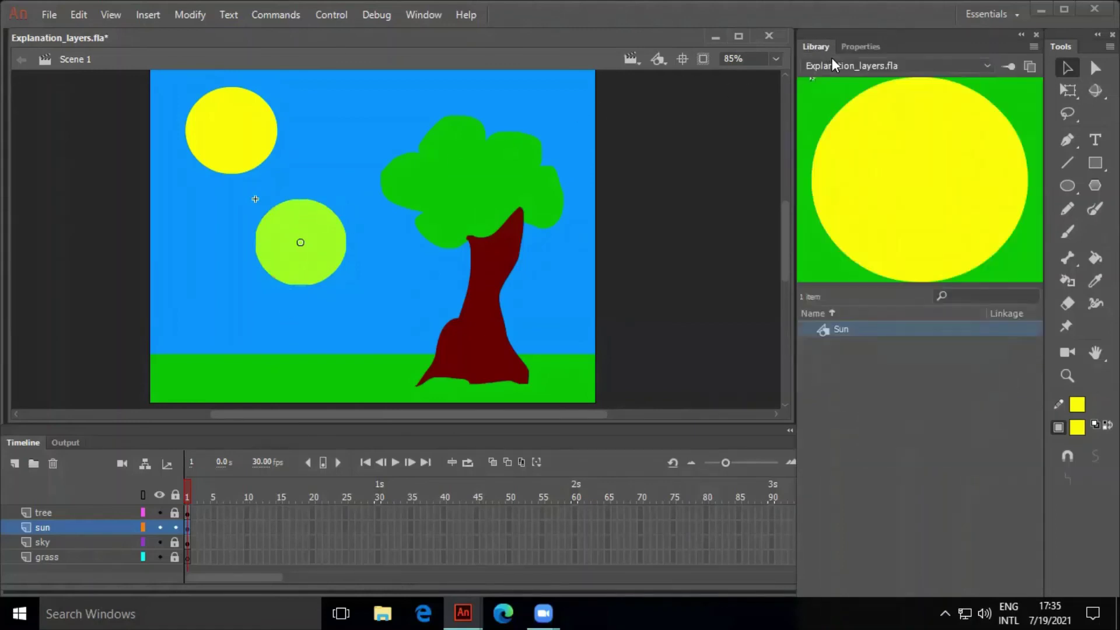
left_click_drag(893, 152, 462, 220)
left_click_drag(381, 287, 536, 144)
mouse_move(314, 232)
left_mouse_down()
mouse_move(275, 266)
mouse_move(291, 232)
mouse_move(241, 174)
mouse_move(225, 181)
mouse_move(317, 221)
left_mouse_up()
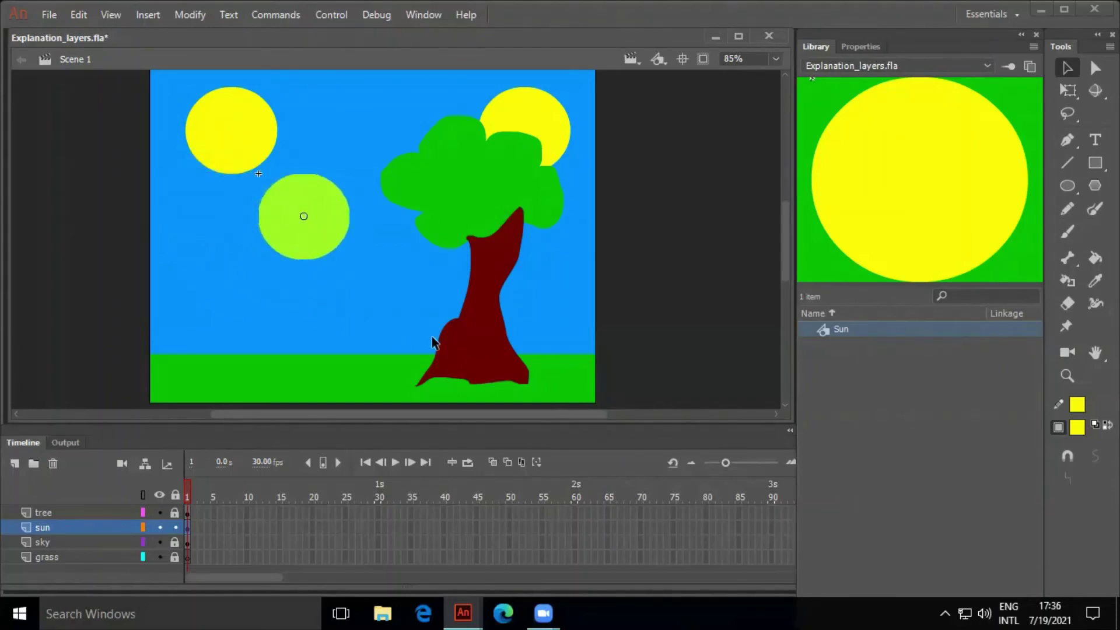